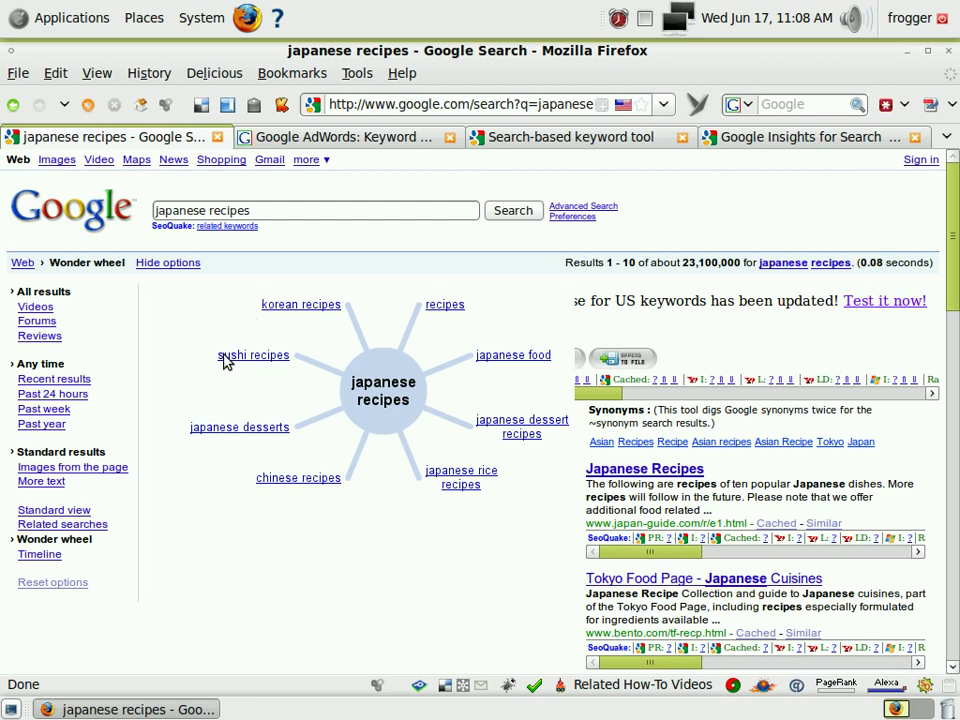
Recentre the Wonder Wheel on 'sushi recipes' and clear the JavaScript error dialog.
click(226, 358)
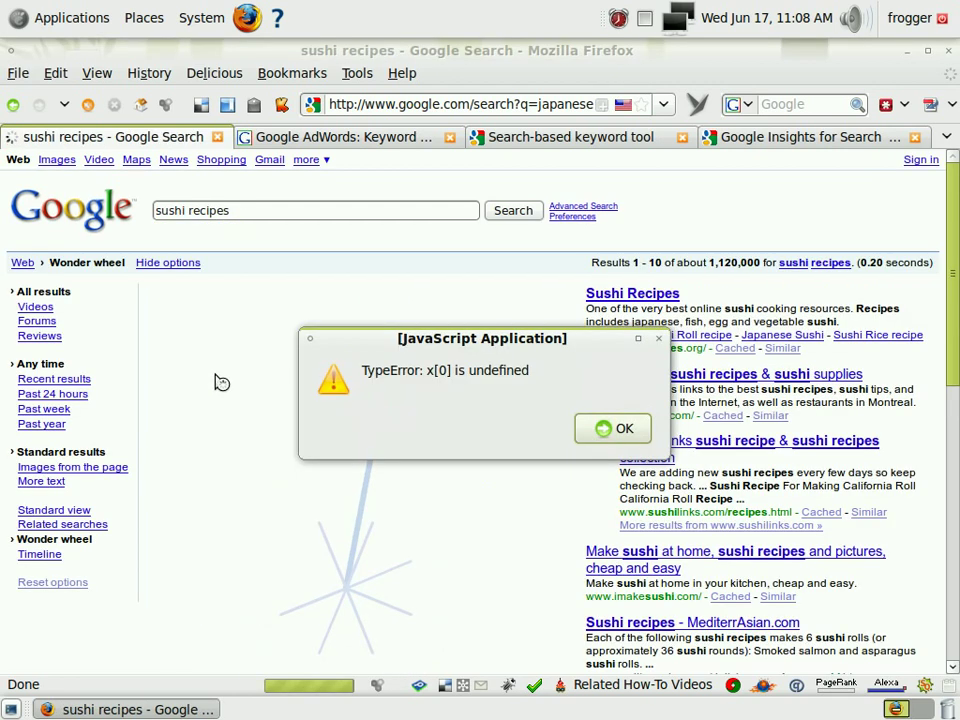
click(608, 428)
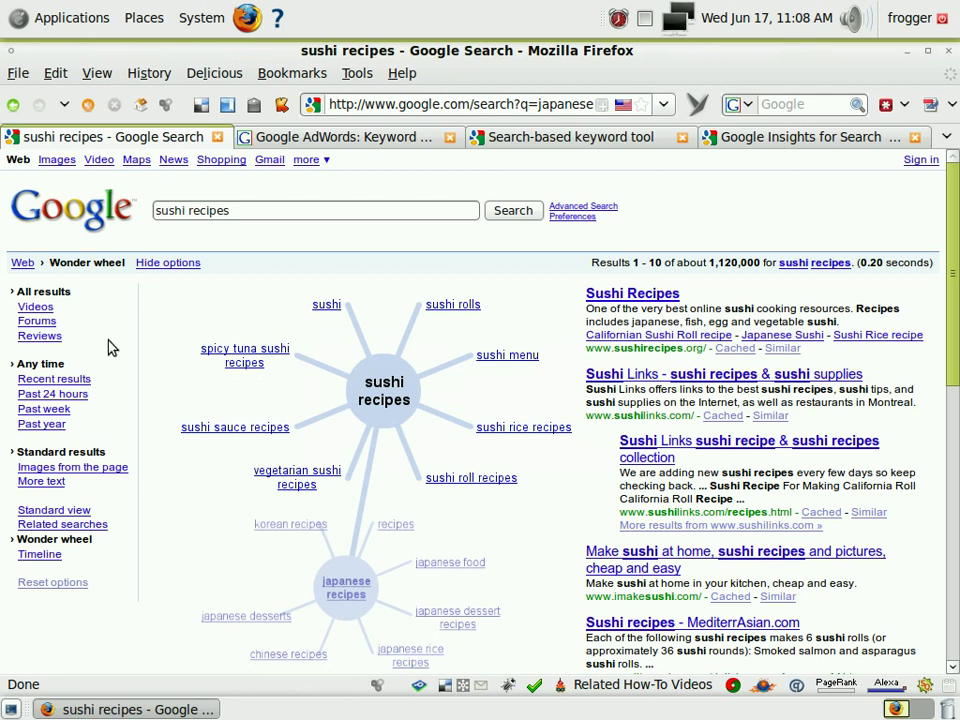
scroll(163, 360, down, 1)
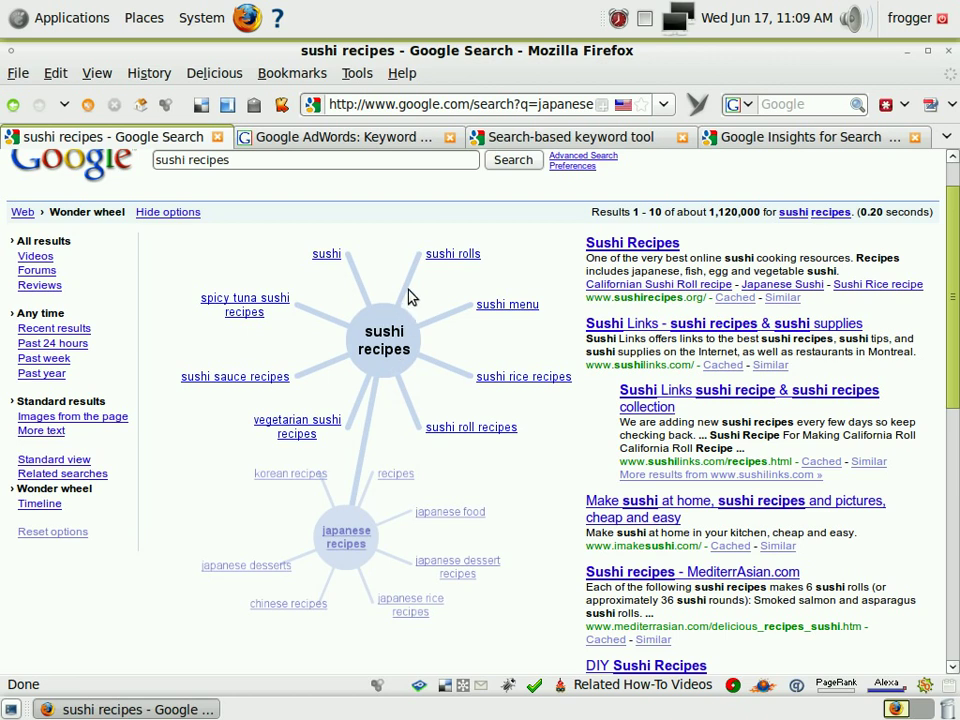
Branch the wheel to 'sushi rice recipes', clear the error, and review its ~638,000 results.
click(517, 380)
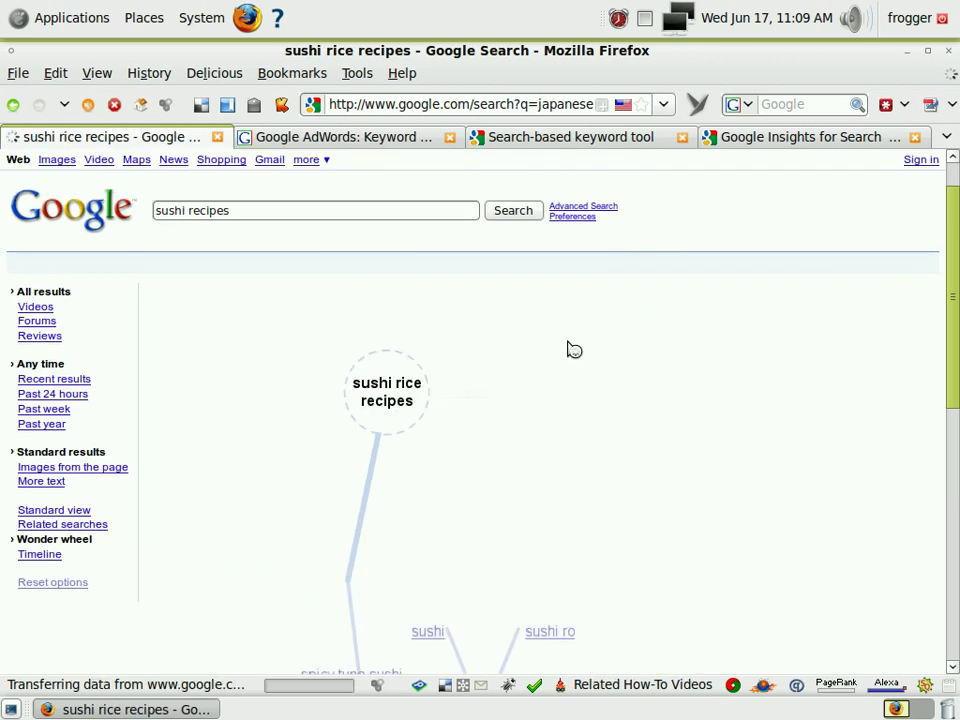
click(606, 427)
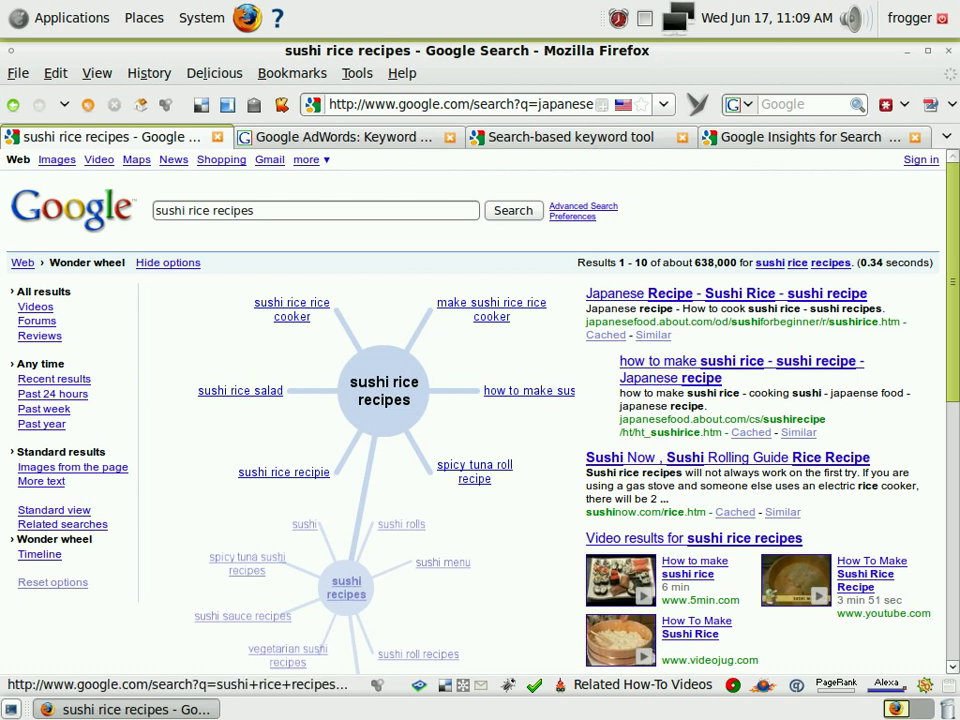
scroll(207, 455, down, 4)
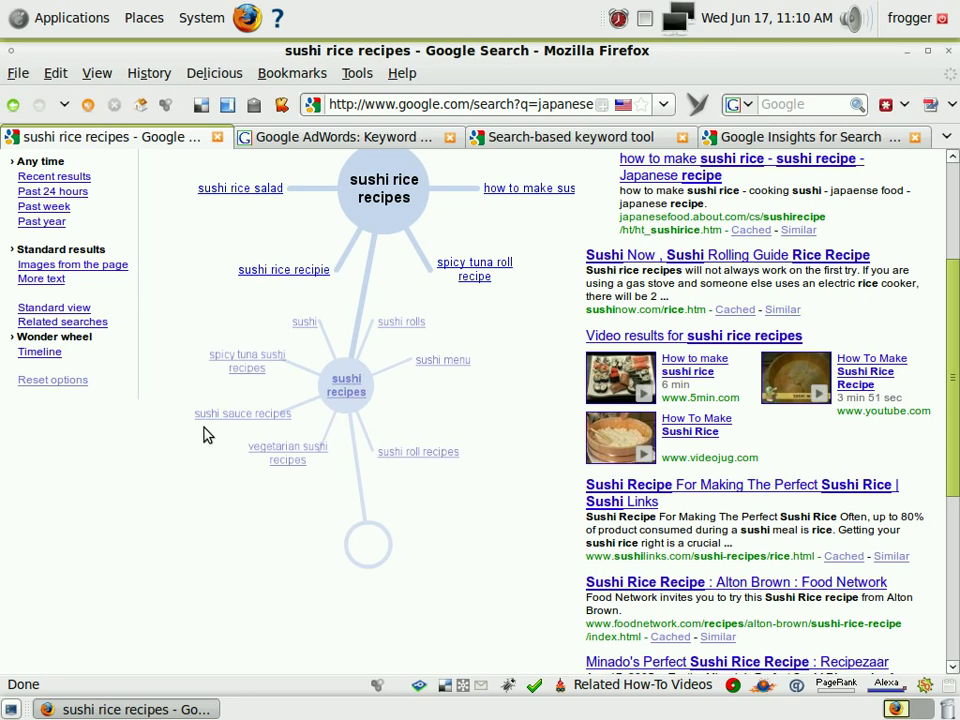
scroll(213, 421, down, 1)
scroll(213, 421, up, 4)
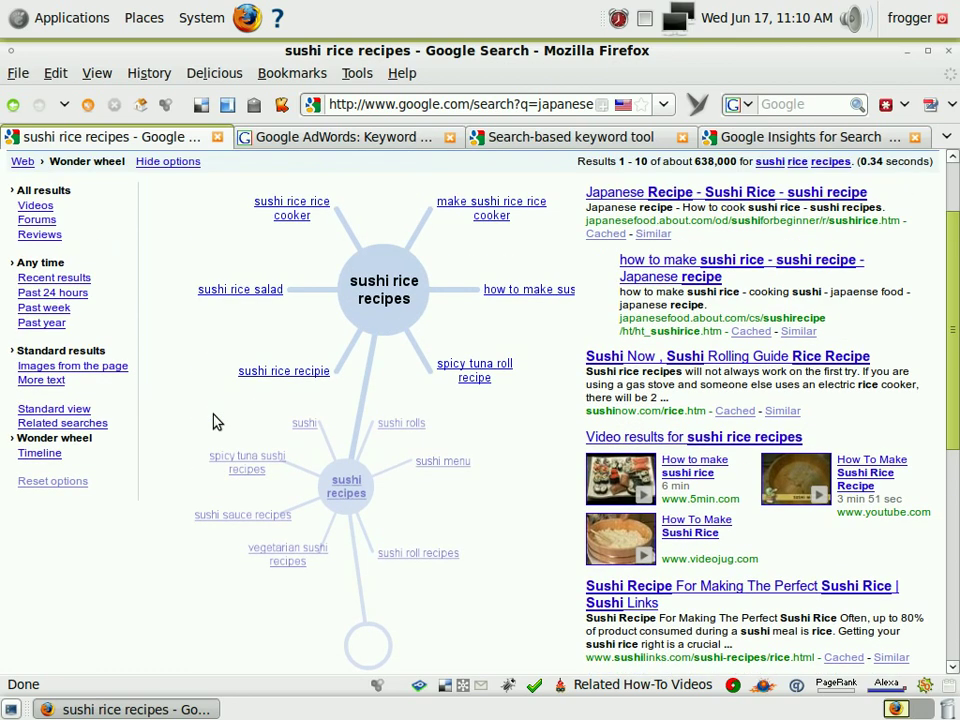
scroll(213, 421, down, 2)
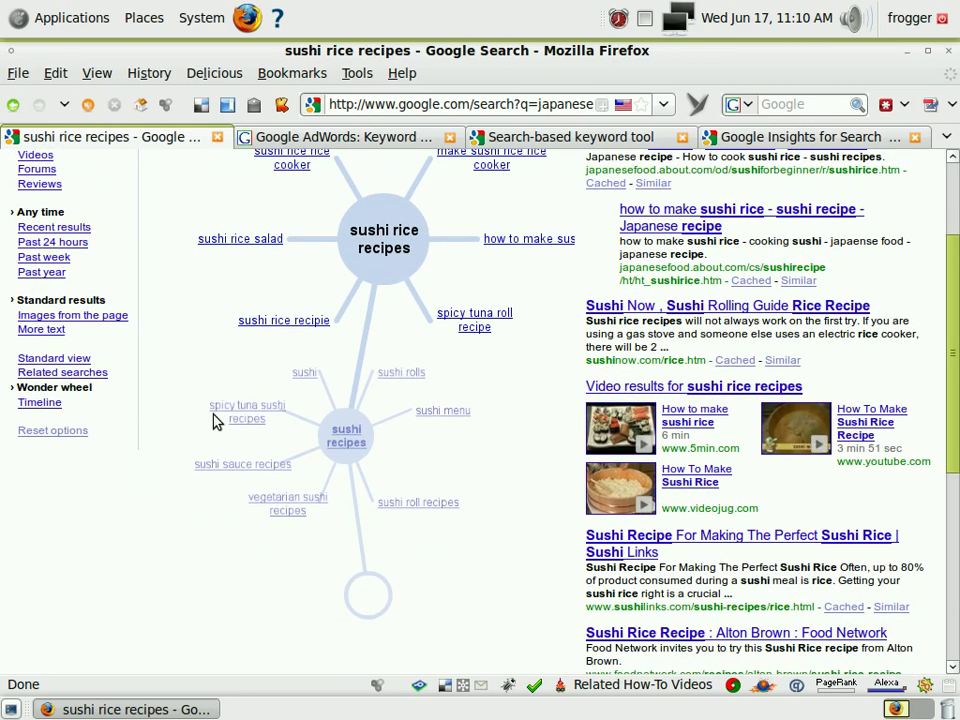
scroll(214, 444, down, 3)
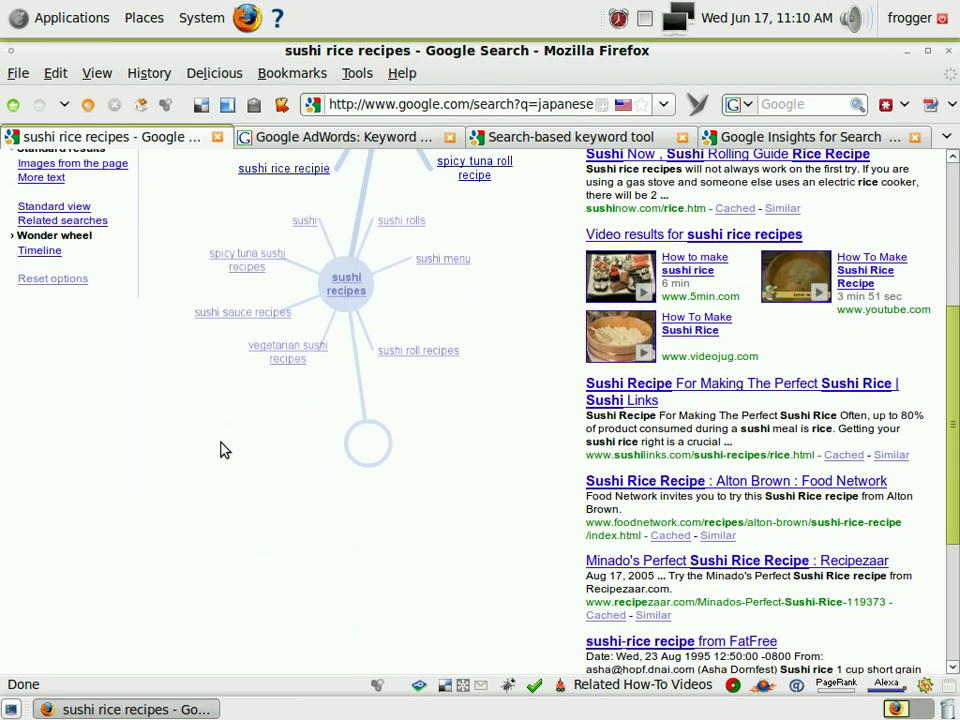
Return the wheel to 'japanese recipes' and branch into 'japanese rice recipes', clearing both errors.
click(374, 448)
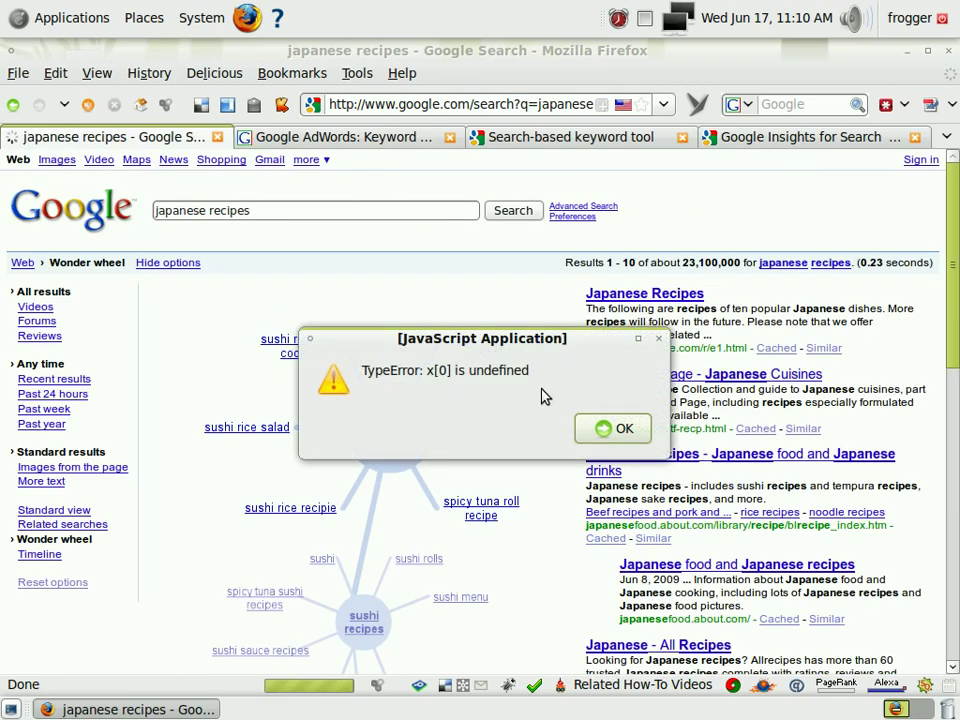
key(Return)
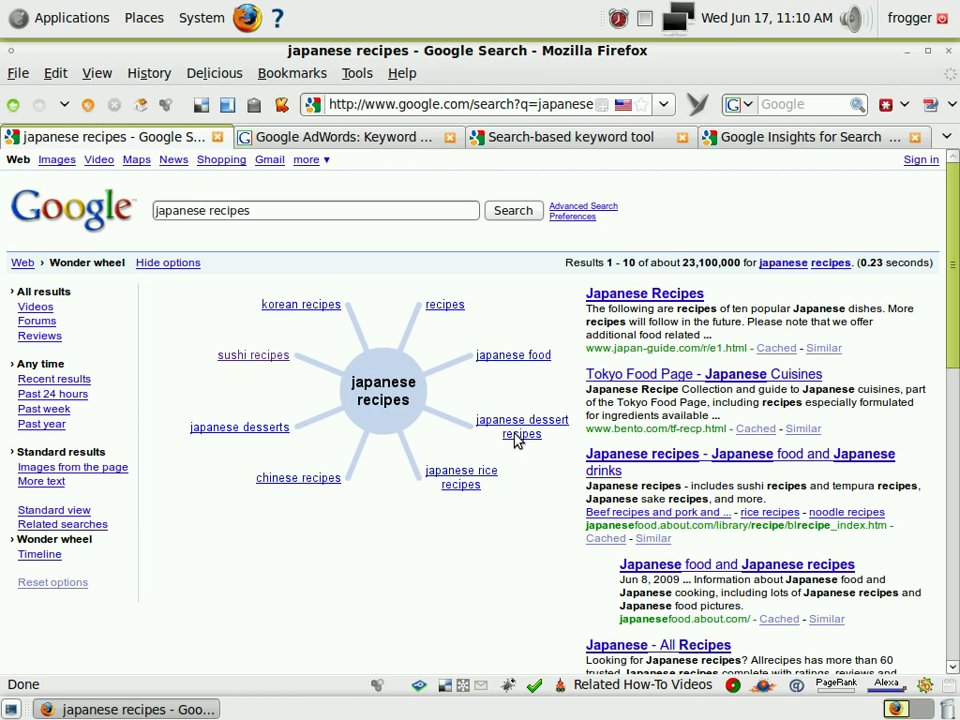
click(468, 489)
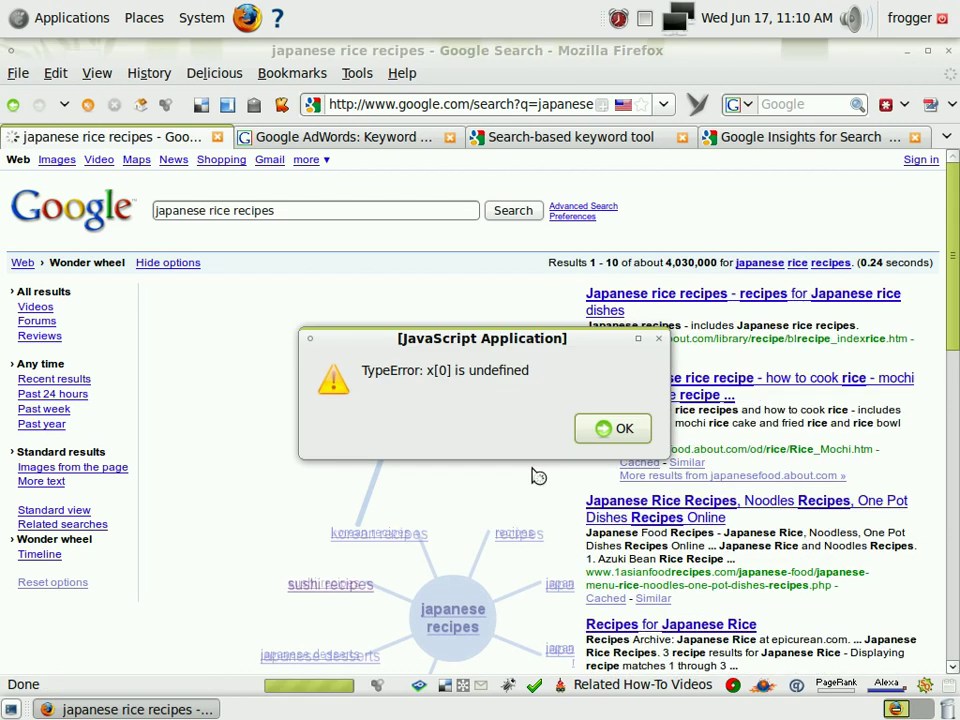
key(Return)
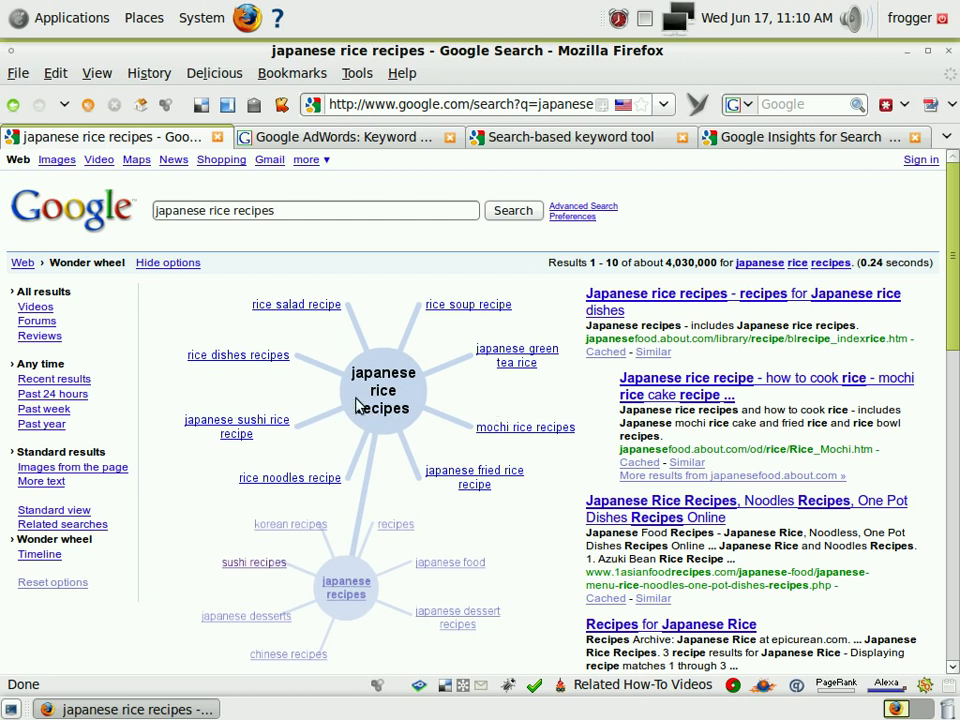
scroll(242, 521, down, 2)
scroll(242, 527, up, 2)
scroll(261, 506, down, 1)
Explore 'japanese dessert recipes' from 'japanese recipes', then recentre on 'japanese recipes' again.
click(358, 541)
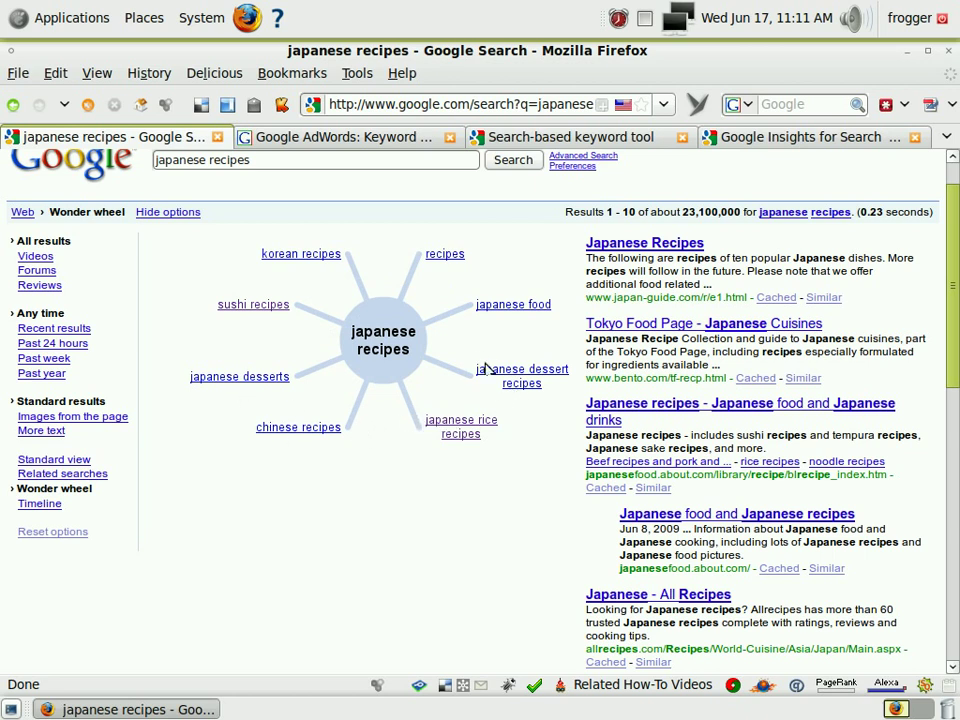
click(517, 389)
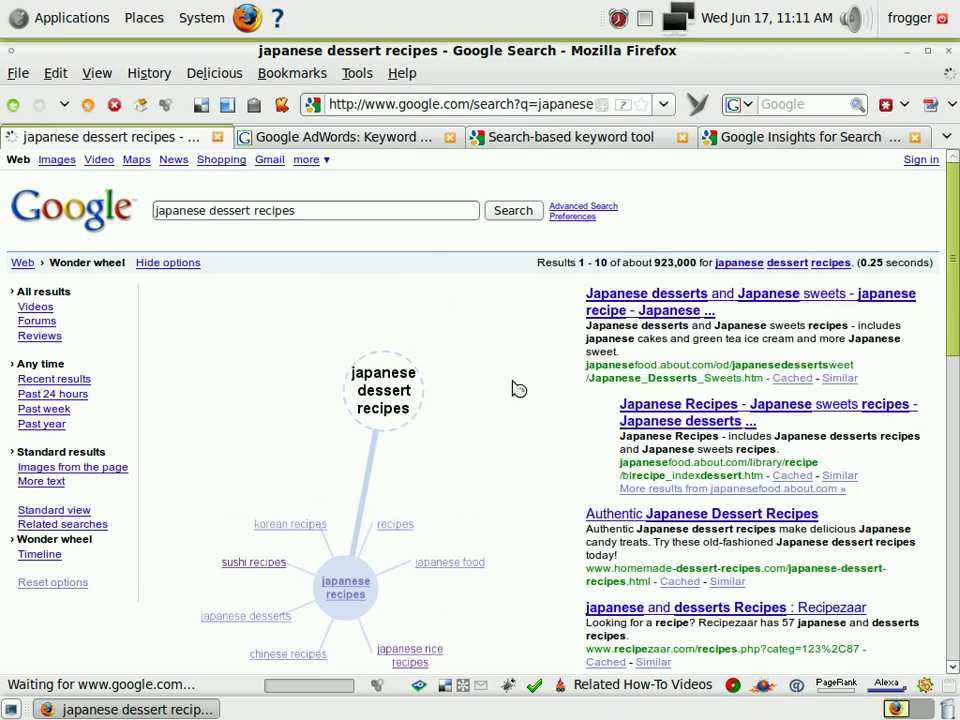
key(Return)
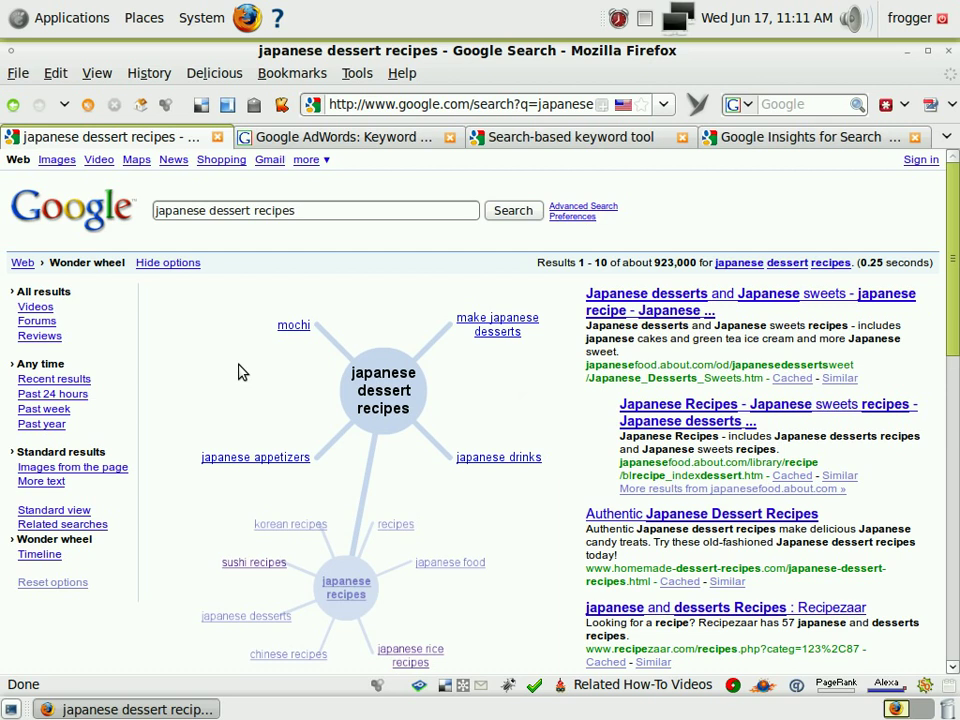
scroll(240, 372, down, 1)
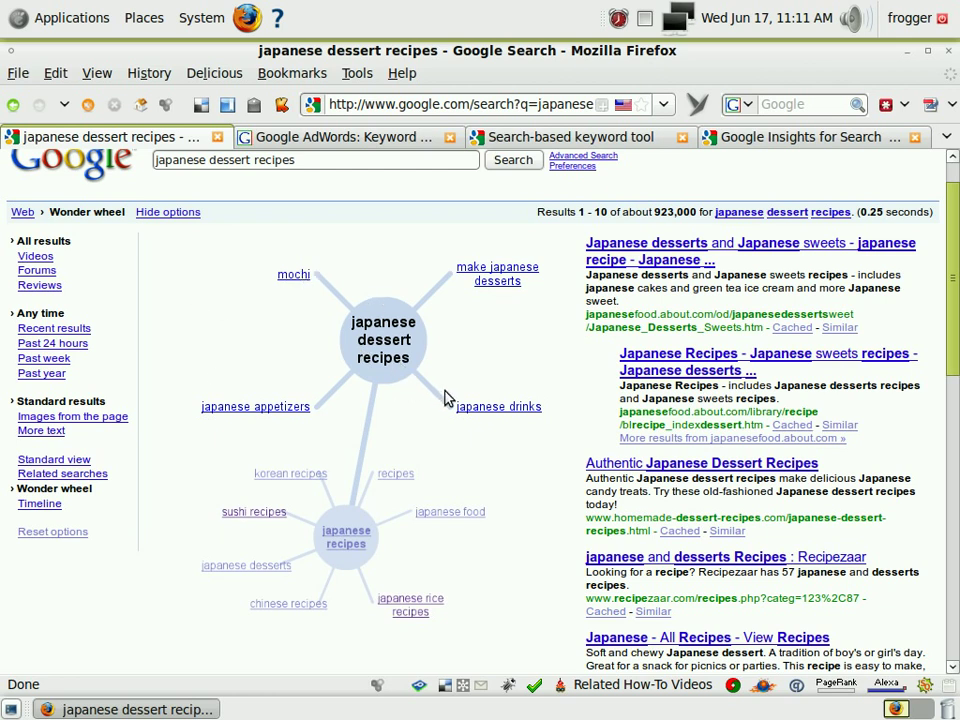
click(343, 540)
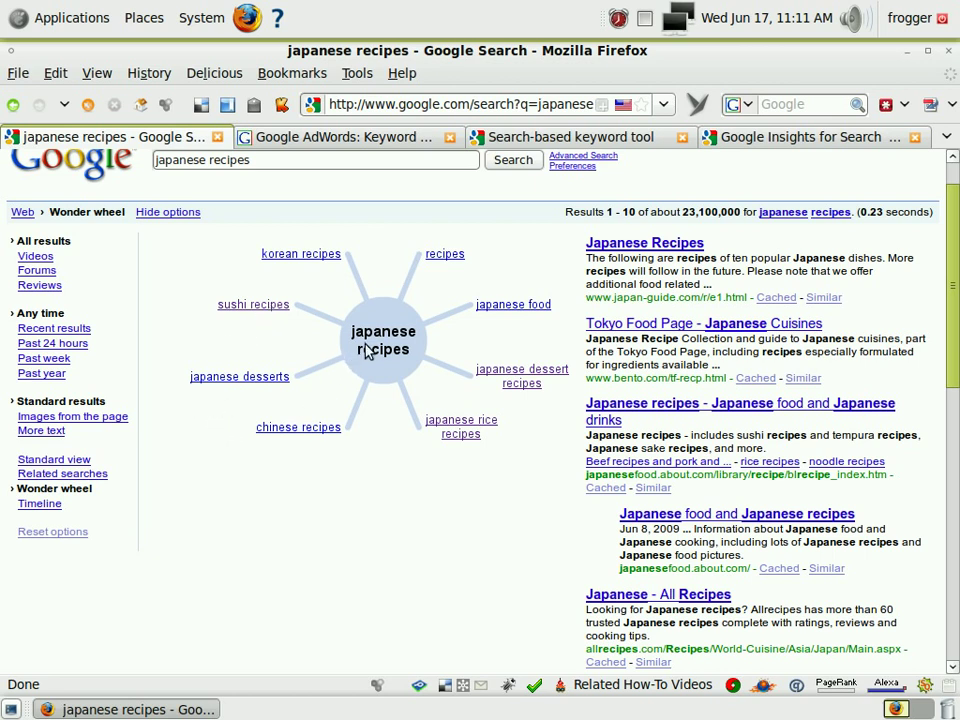
Recentre the wheel on 'japanese food', clear the error, and review the results.
click(510, 305)
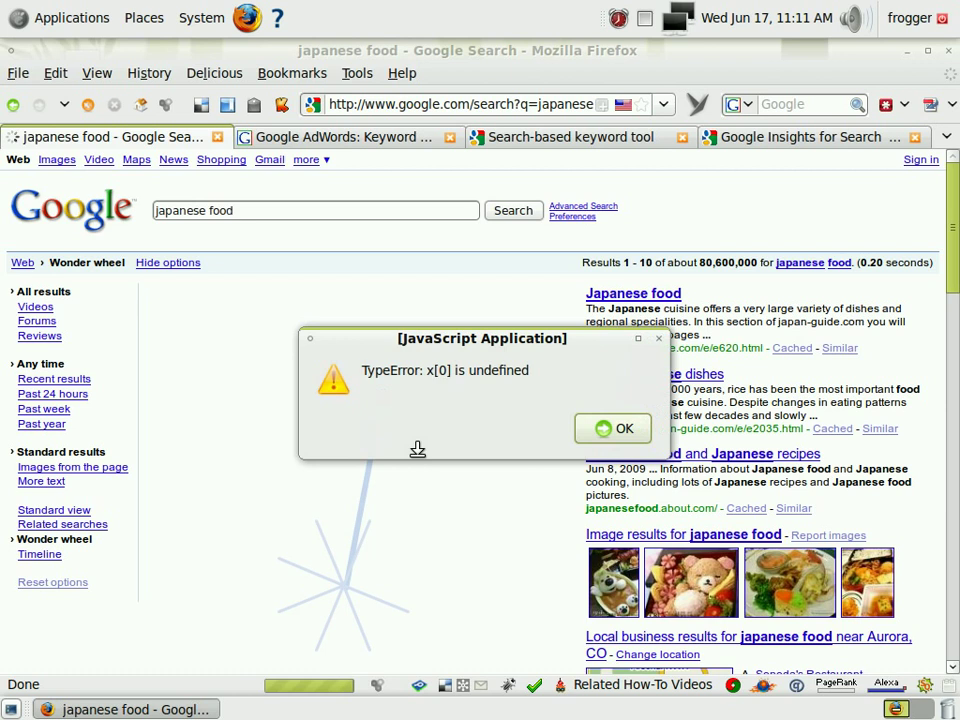
key(Return)
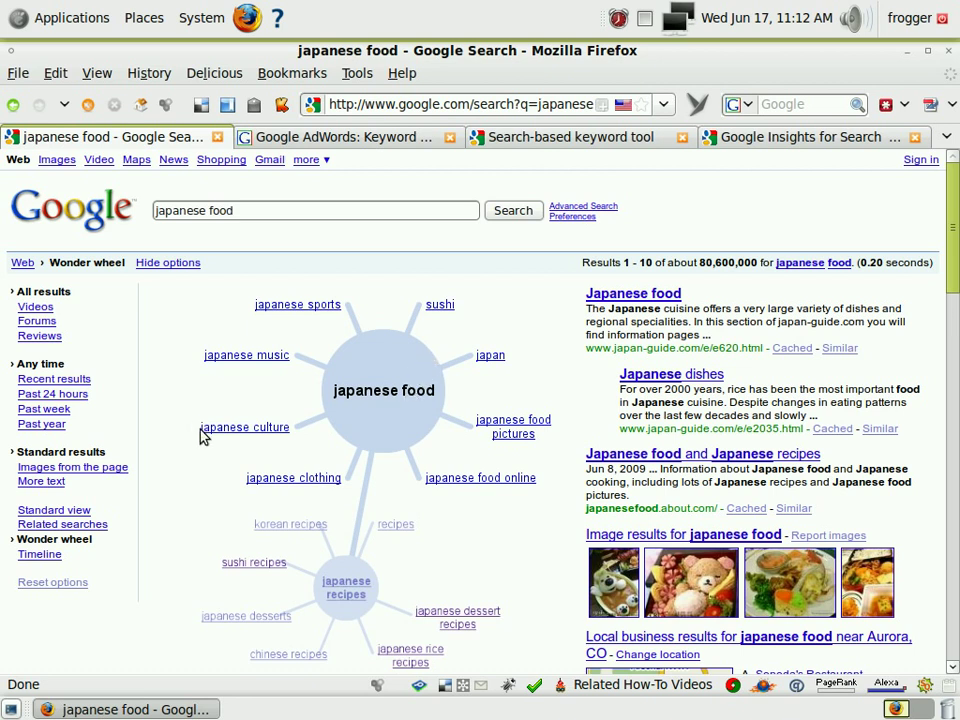
scroll(200, 436, down, 1)
scroll(204, 437, up, 1)
Branch into 'japanese food online', review its results, then select 'japanese food recipes'.
click(483, 480)
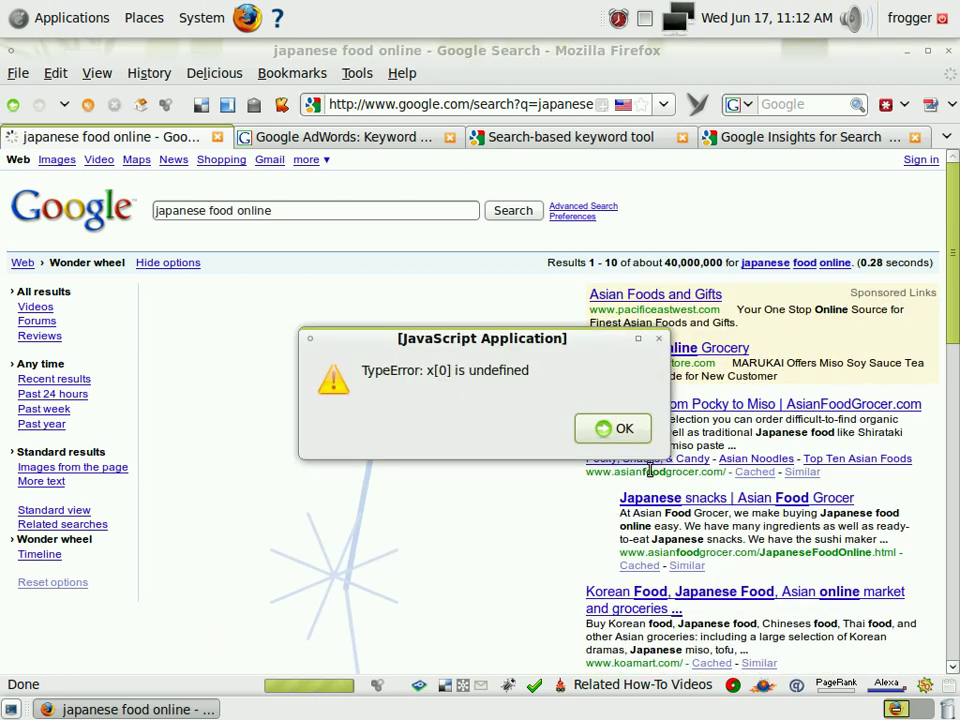
key(Return)
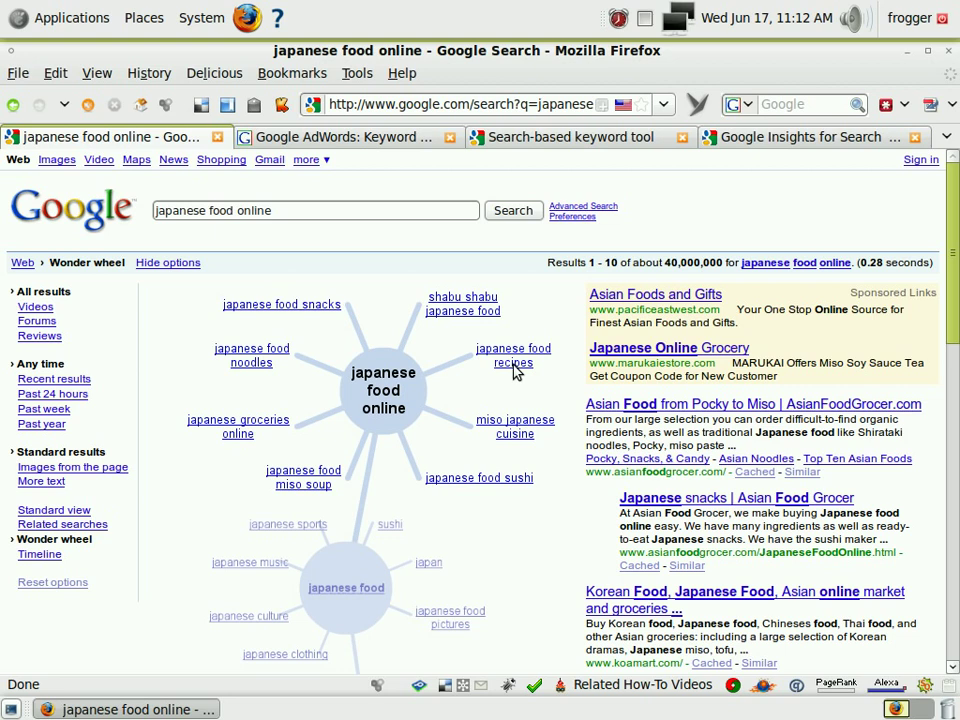
scroll(515, 370, down, 3)
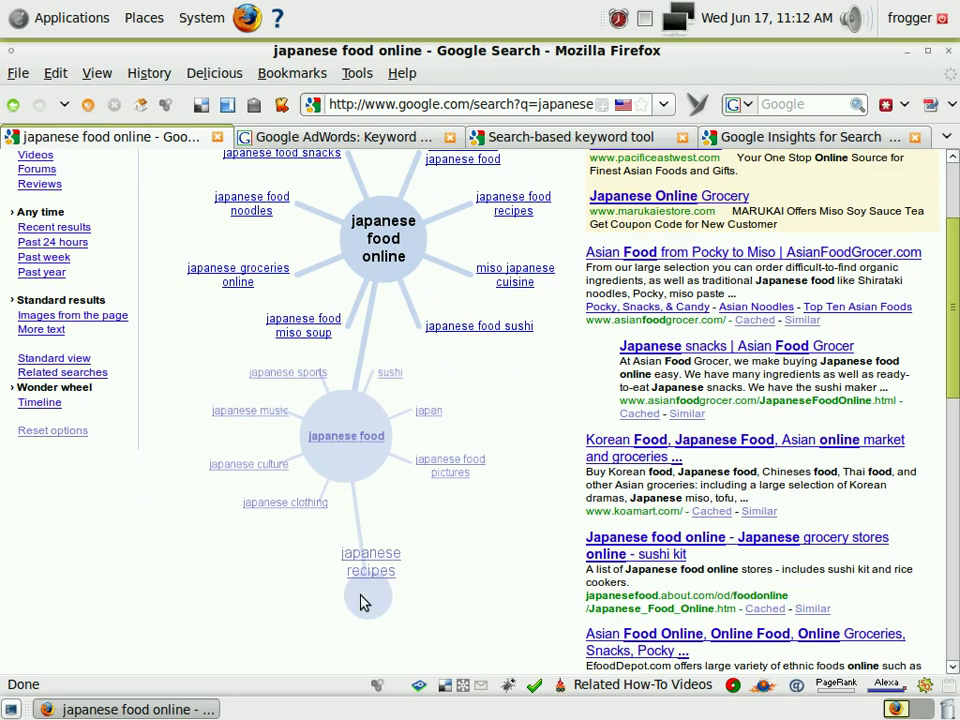
scroll(377, 600, up, 3)
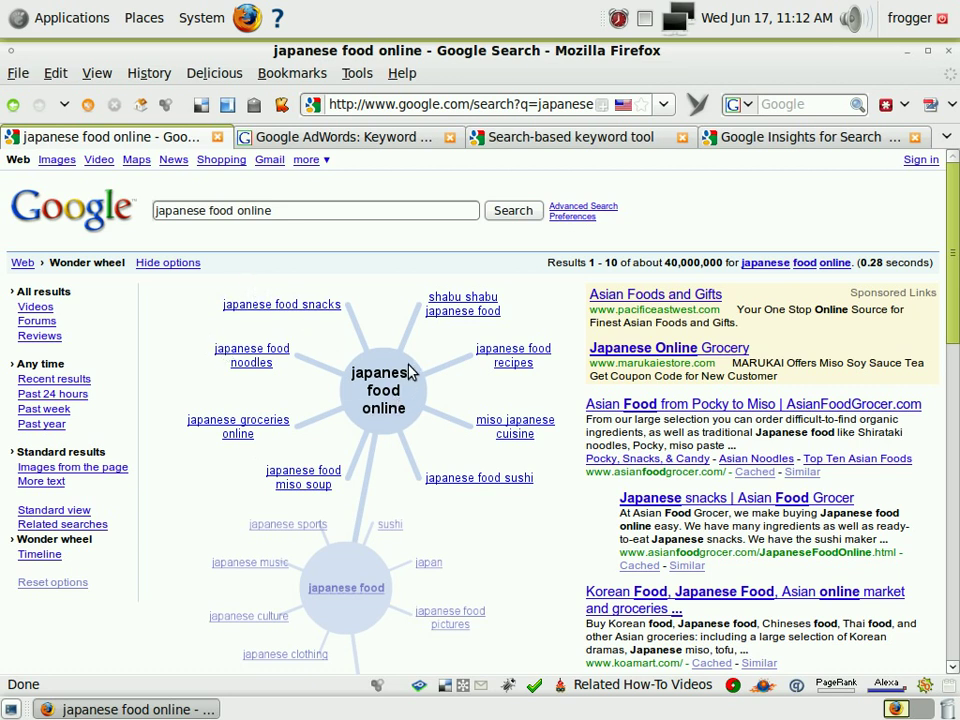
click(513, 364)
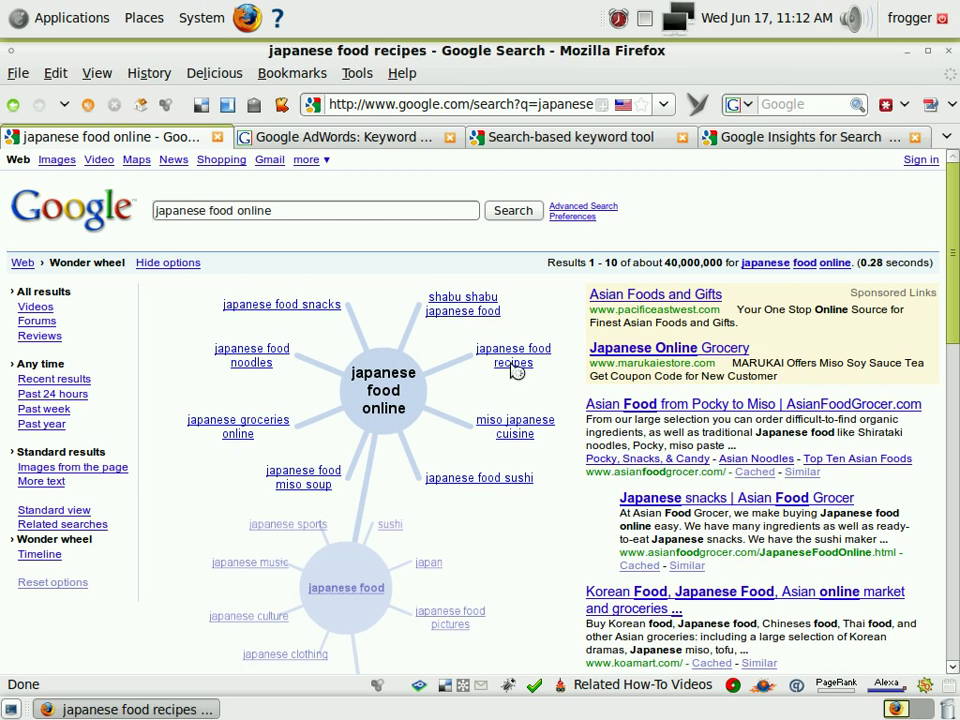